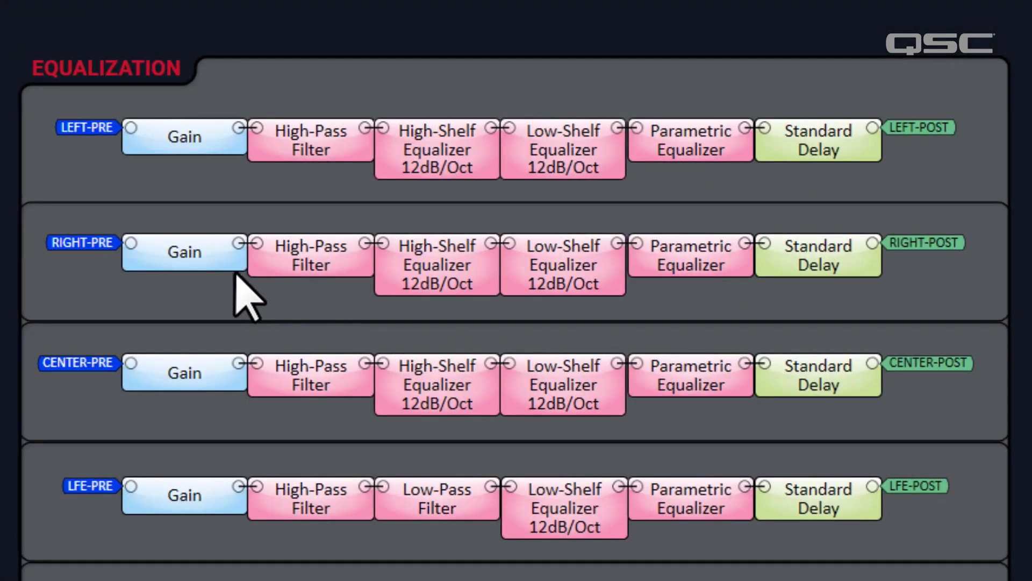
# - Raise the Left high-pass filter cutoff to about 28 Hz
pyautogui.click(198, 150)
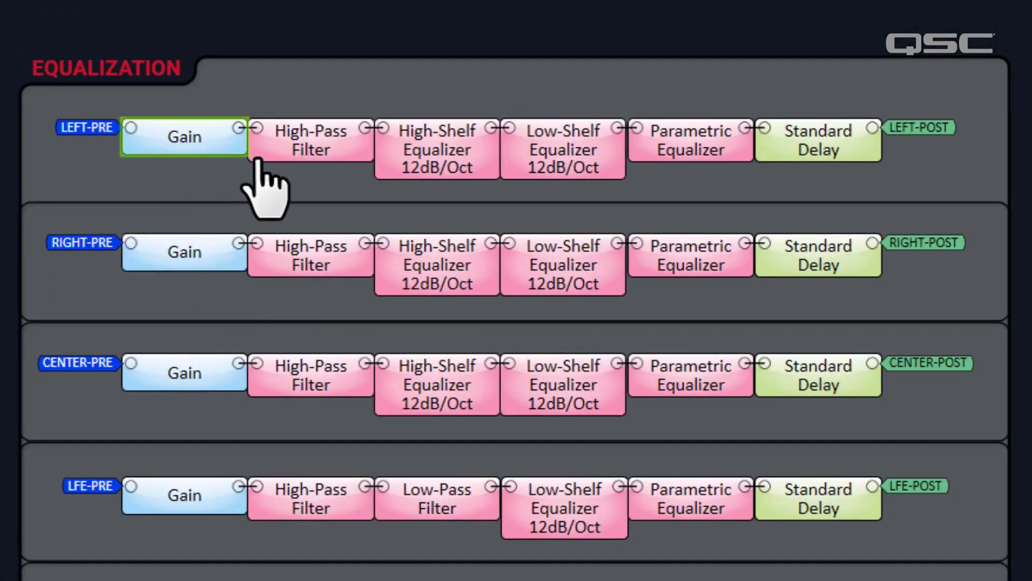
pyautogui.click(325, 159)
pyautogui.click(414, 171)
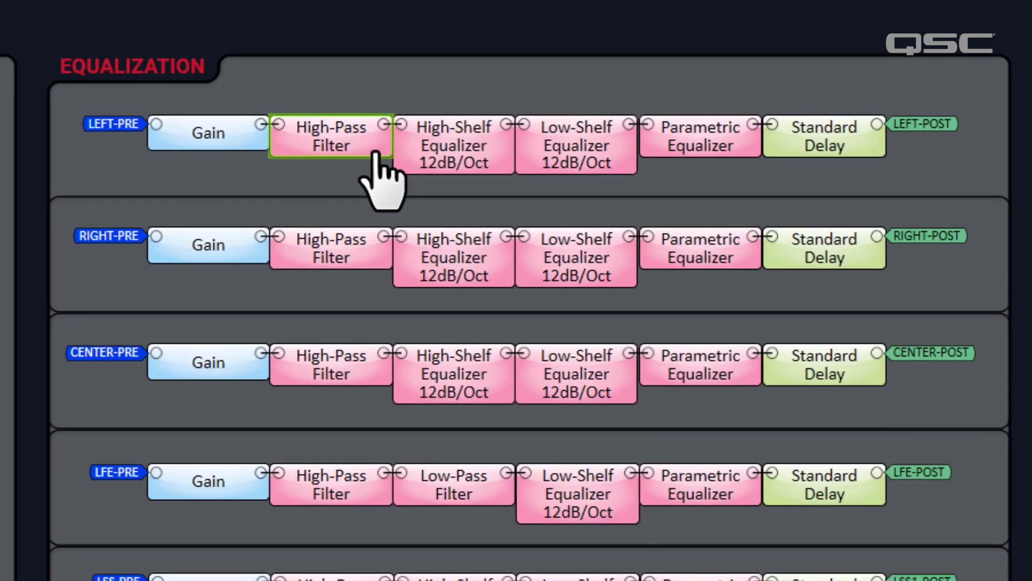
pyautogui.click(355, 155)
pyautogui.doubleClick(475, 129)
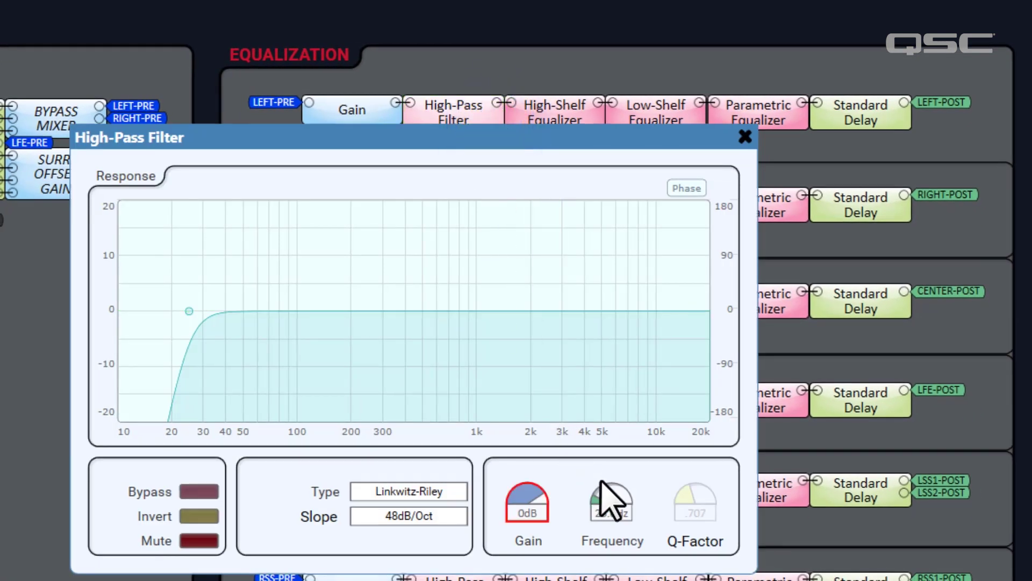
pyautogui.moveTo(607, 490); pyautogui.dragTo(615, 494)
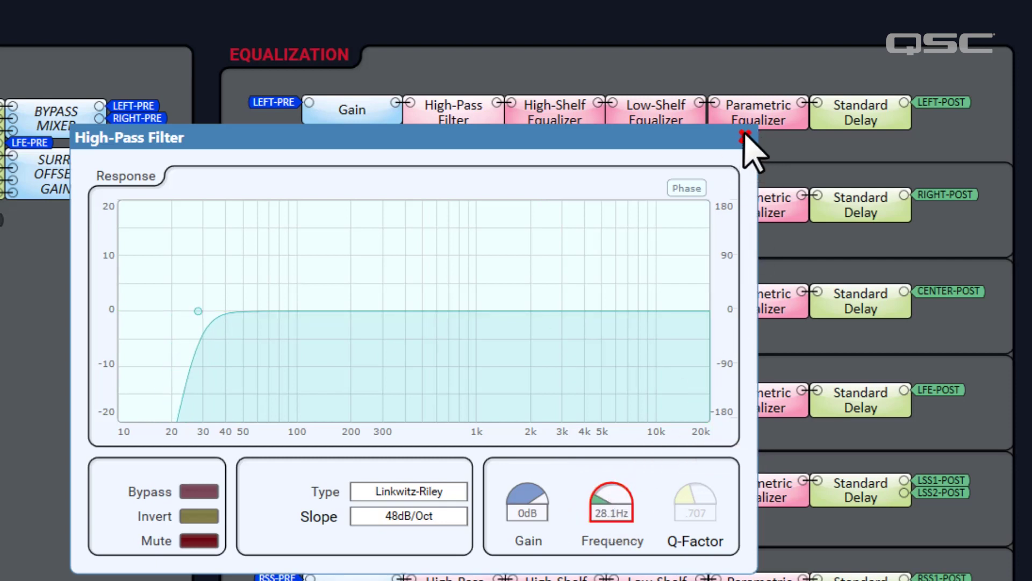
pyautogui.click(745, 137)
# - Take the Left high-shelf EQ out of bypass and lower its gain to -7.33 dB
pyautogui.doubleClick(581, 129)
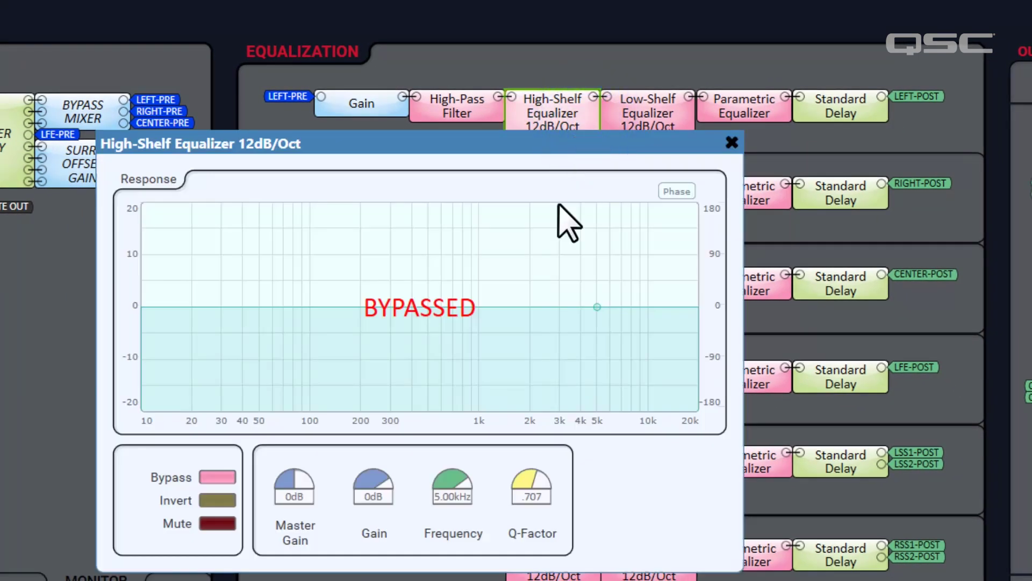
pyautogui.click(220, 478)
pyautogui.moveTo(381, 487); pyautogui.dragTo(379, 508)
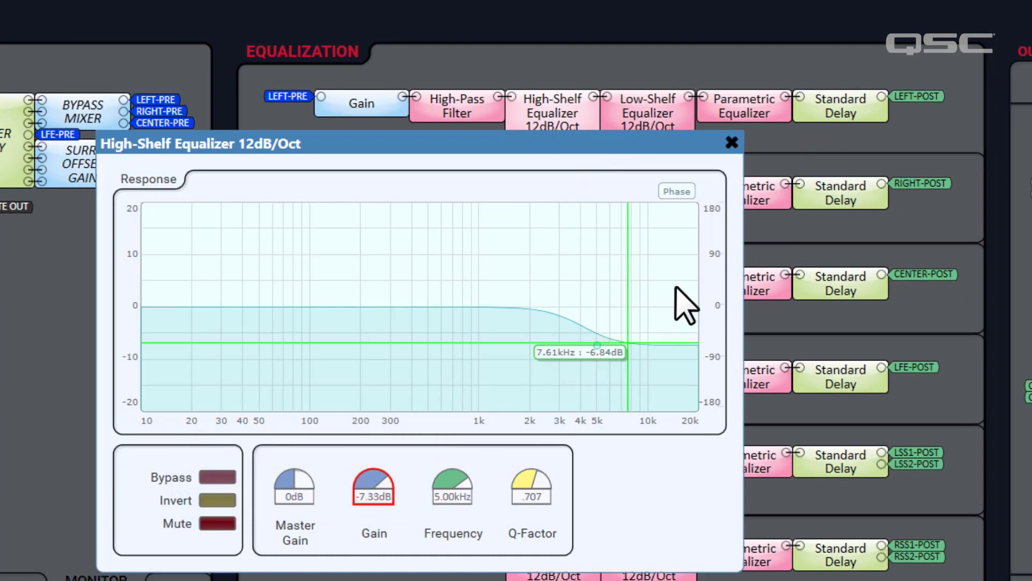
pyautogui.click(732, 142)
# - Check the Left low-shelf EQ, which sits at -11 dB gain
pyautogui.click(683, 129)
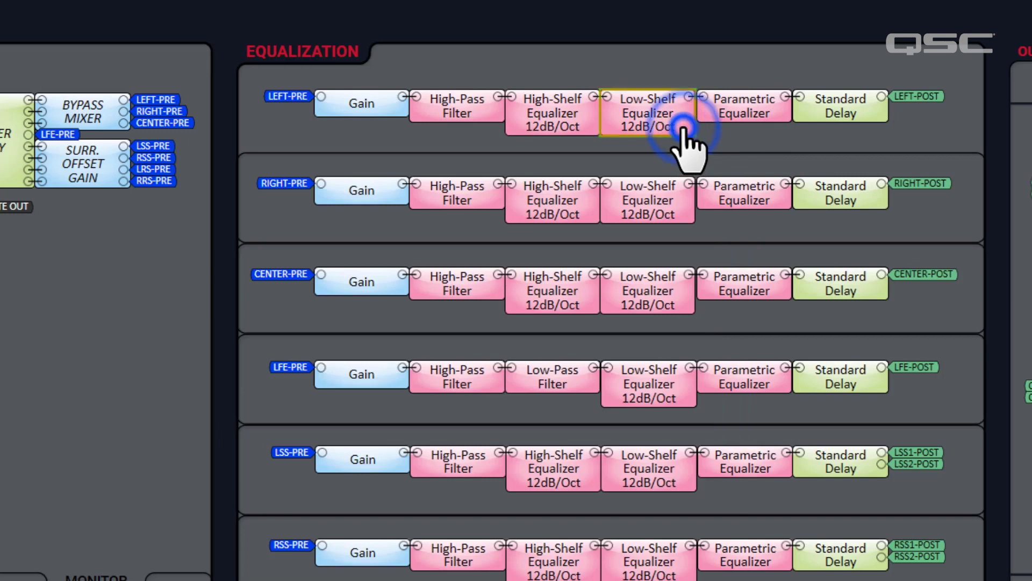
pyautogui.doubleClick(682, 129)
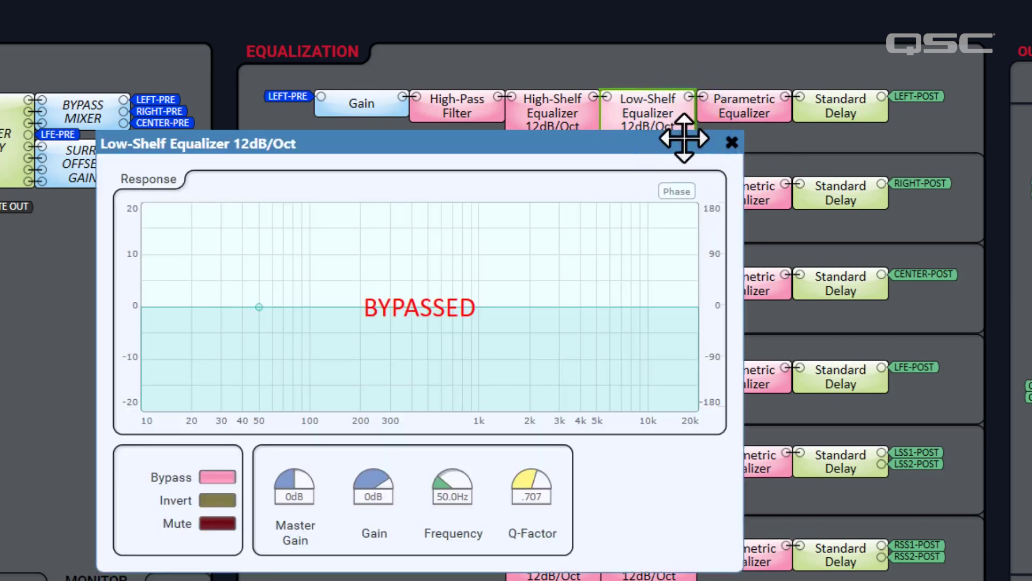
pyautogui.click(732, 143)
pyautogui.click(776, 113)
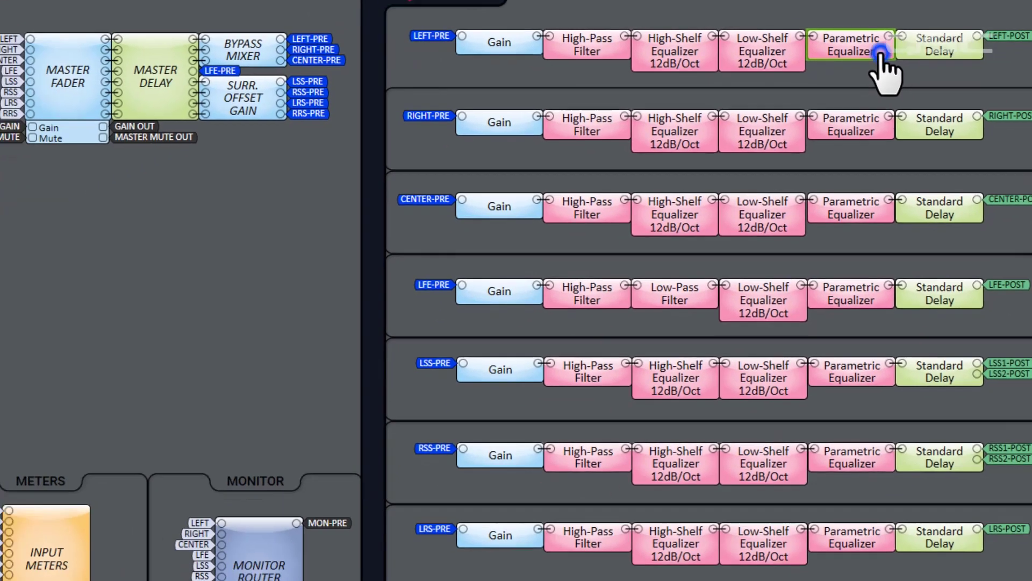
# - Review the Left parametric EQ (231 Hz cut, 970 Hz boost), then bring up the Standard Delay controls
pyautogui.doubleClick(882, 54)
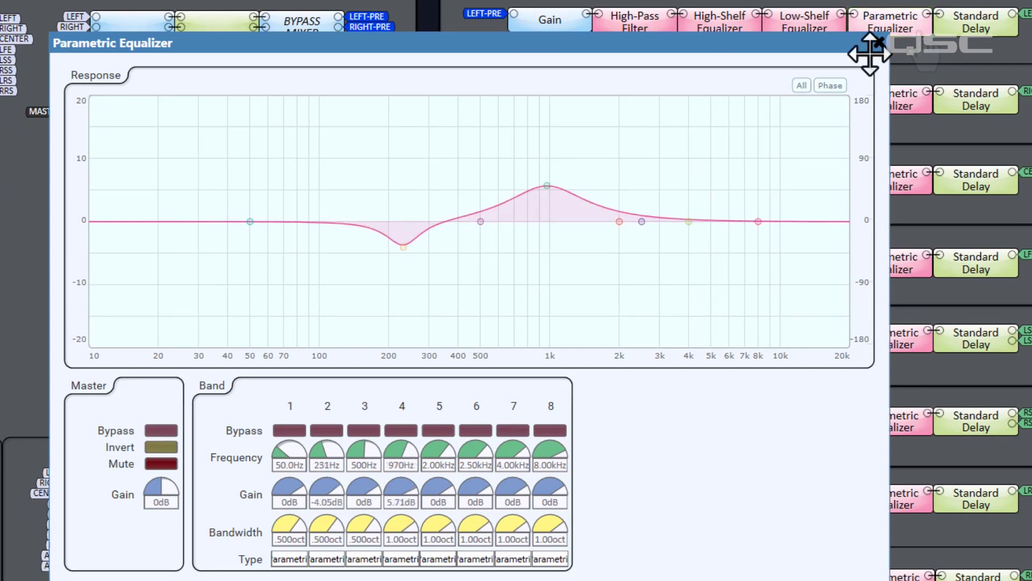
pyautogui.click(879, 42)
pyautogui.doubleClick(995, 29)
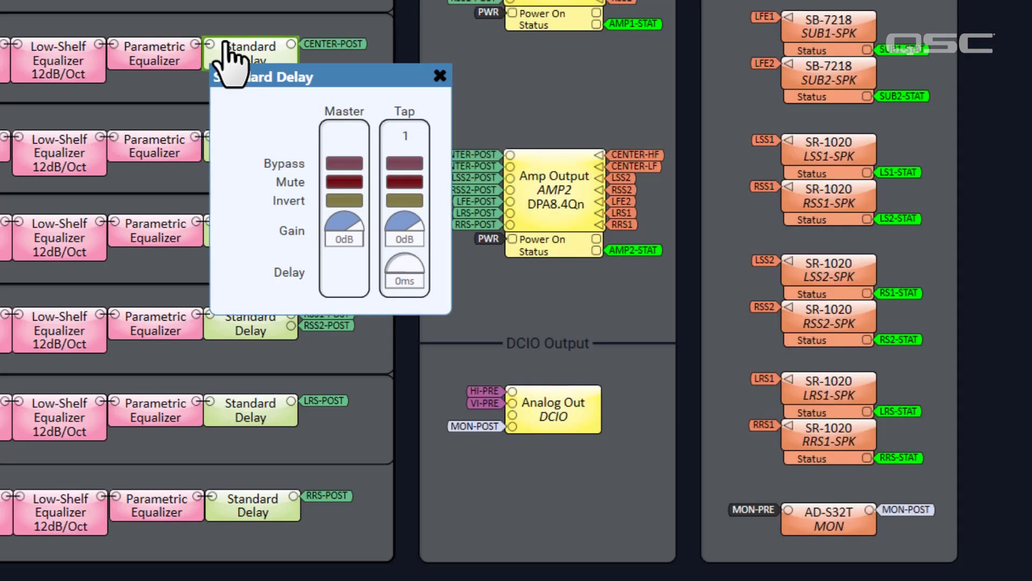
# - Open the LSS Standard Delay and set its Tap 1 delay to 22.9 ms
pyautogui.click(235, 75)
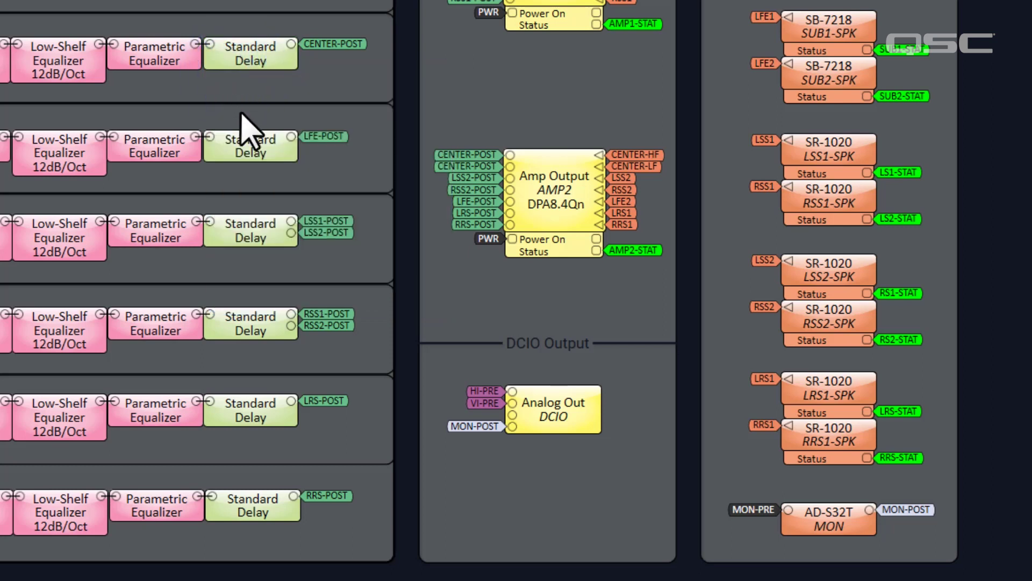
pyautogui.doubleClick(248, 234)
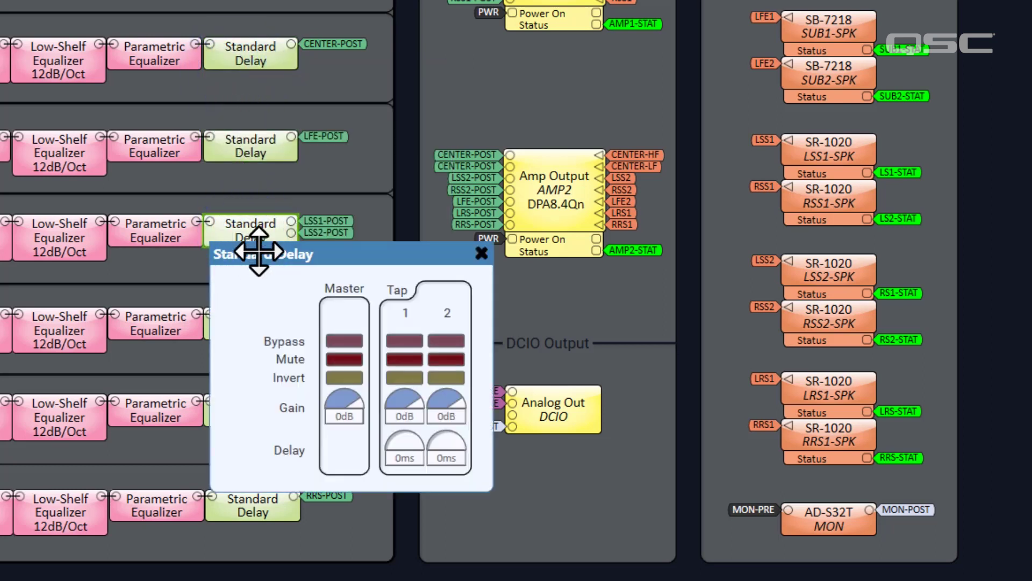
pyautogui.moveTo(410, 443); pyautogui.dragTo(461, 443)
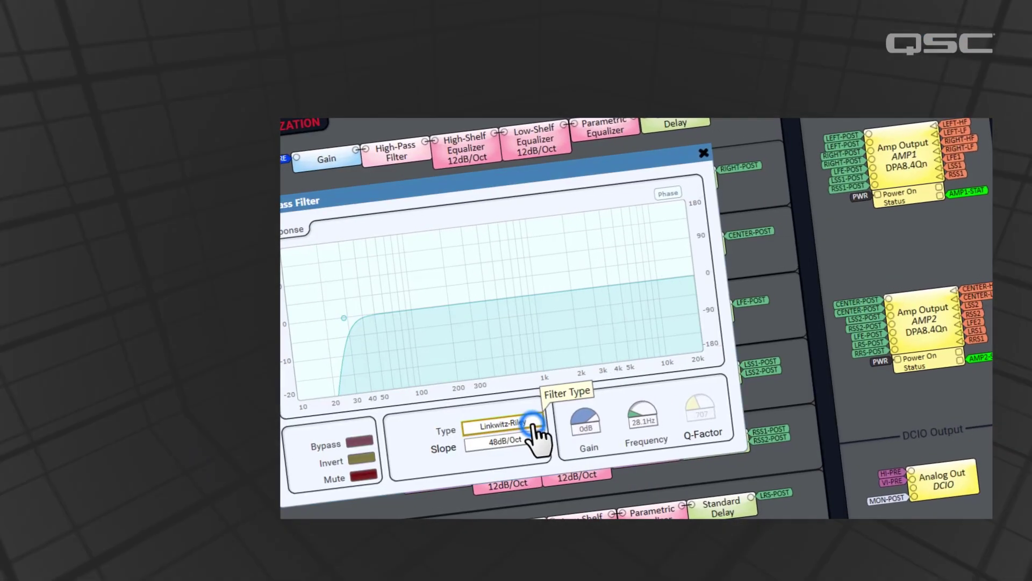
# - Show the filter type choices for the 28.1 Hz Linkwitz-Riley 48dB/Oct high-pass
pyautogui.click(532, 421)
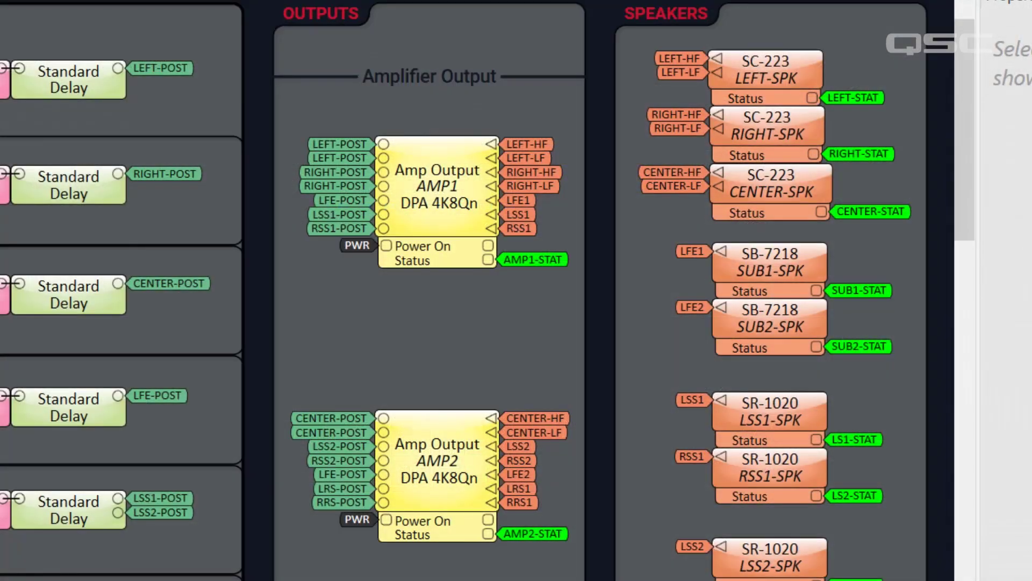
# - Select the AMP1 Amp Output block, then move the schematic over to the Status area
pyautogui.click(460, 228)
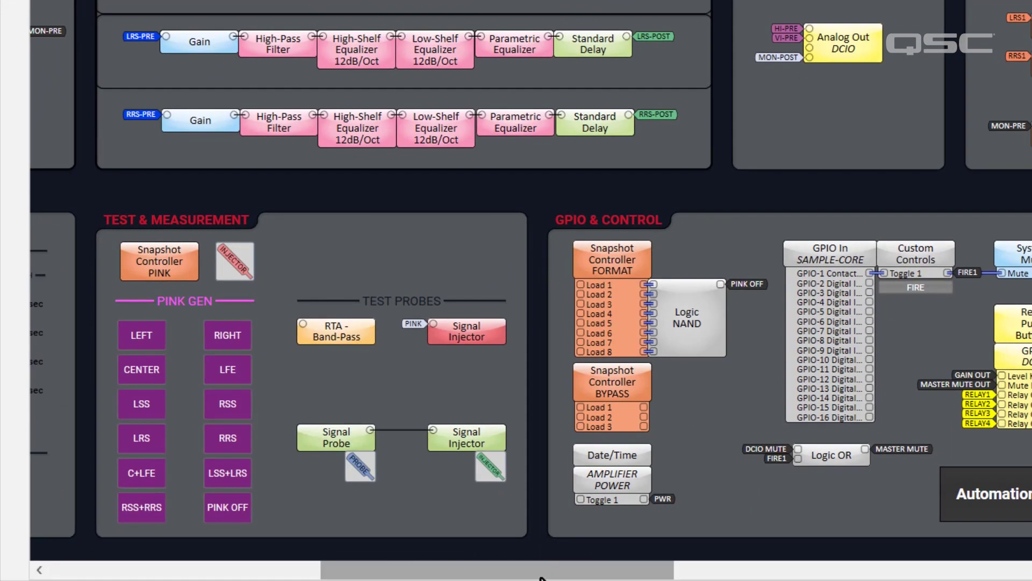
pyautogui.moveTo(542, 572); pyautogui.dragTo(194, 573)
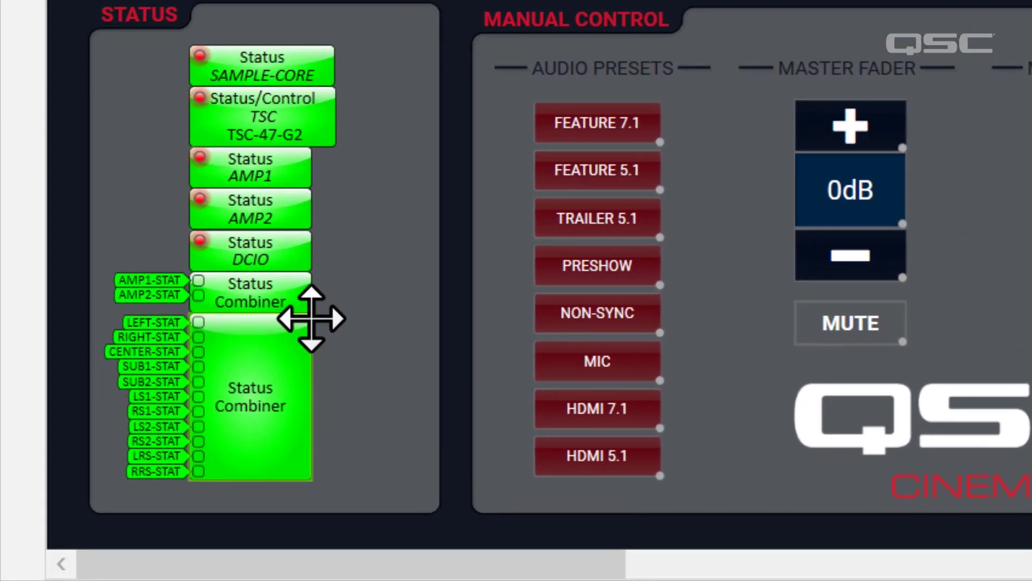
# - Open the amp Status Combiner panel, showing AMP1 and AMP2 as OK
pyautogui.doubleClick(302, 296)
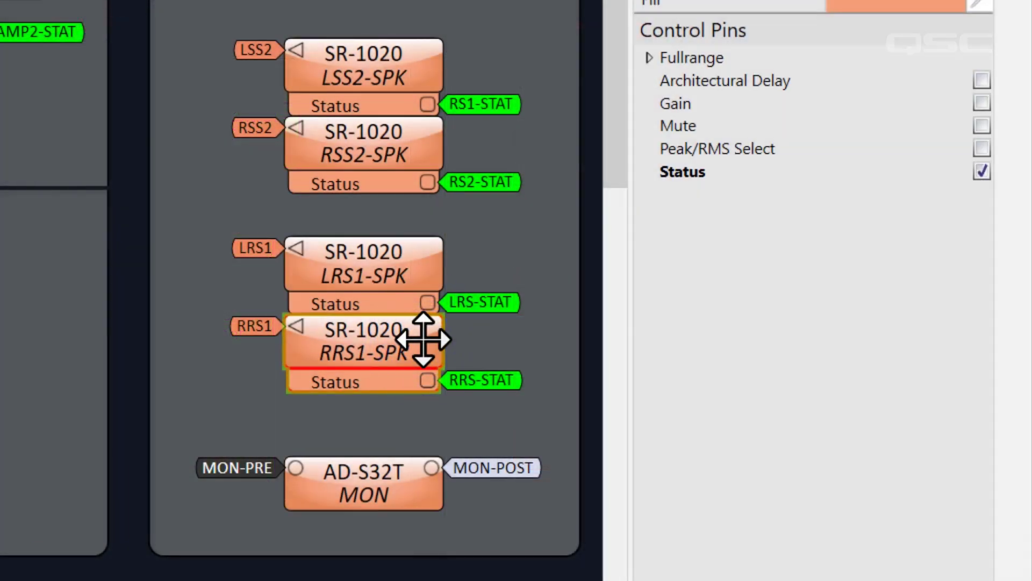
# - Delete RRS1-SPK and place an SR-1290 speaker fed by the pasted RRS1 tag
pyautogui.press('Delete')
pyautogui.moveTo(0, 414); pyautogui.dragTo(299, 346)
pyautogui.hotkey('ctrl', 'v')
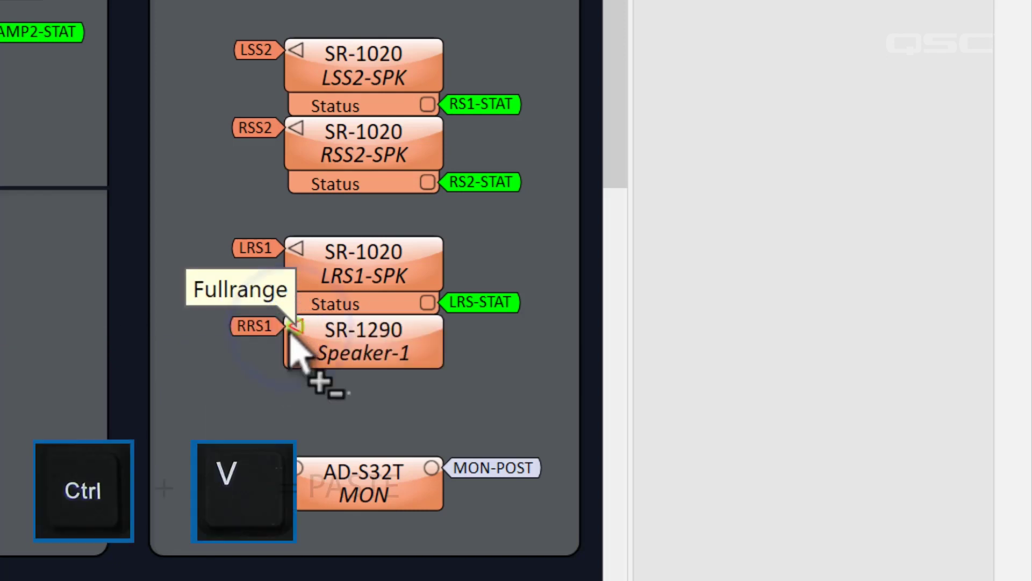
# - Enable the SR-1290's Status output pin and wire it to RRS-STAT
pyautogui.click(415, 339)
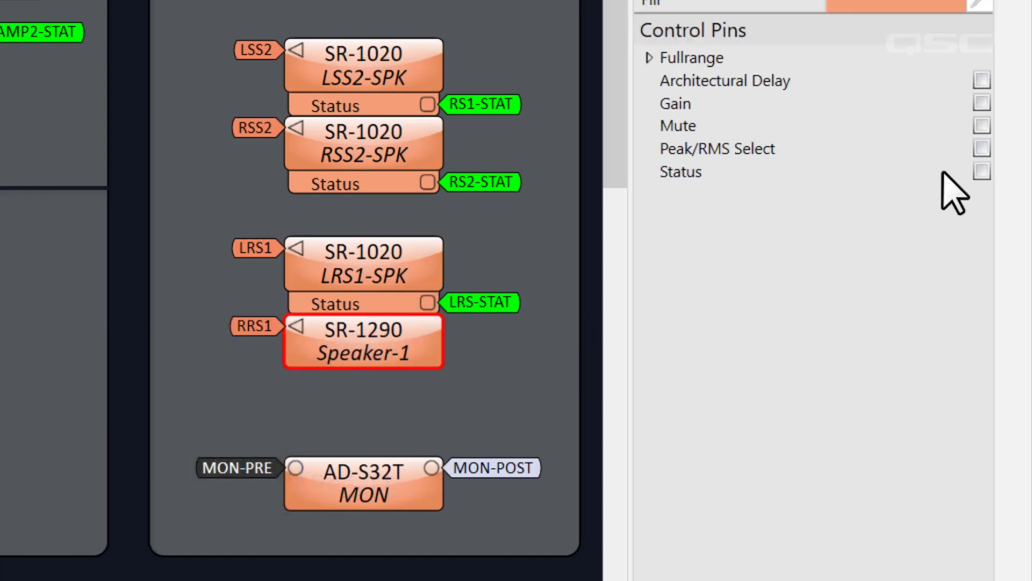
pyautogui.click(982, 170)
pyautogui.moveTo(428, 381); pyautogui.dragTo(480, 386)
pyautogui.click(504, 403)
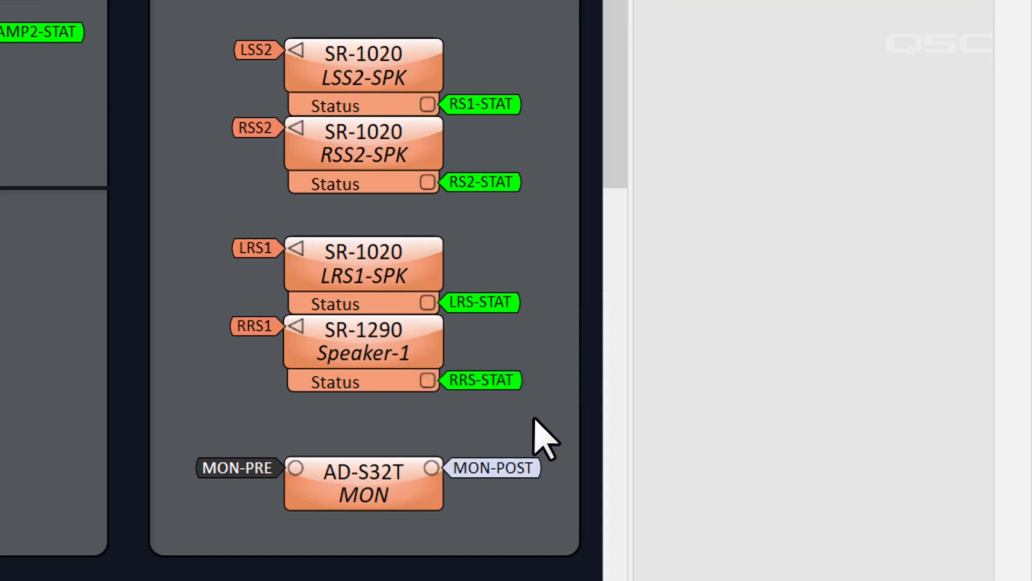
pyautogui.doubleClick(426, 334)
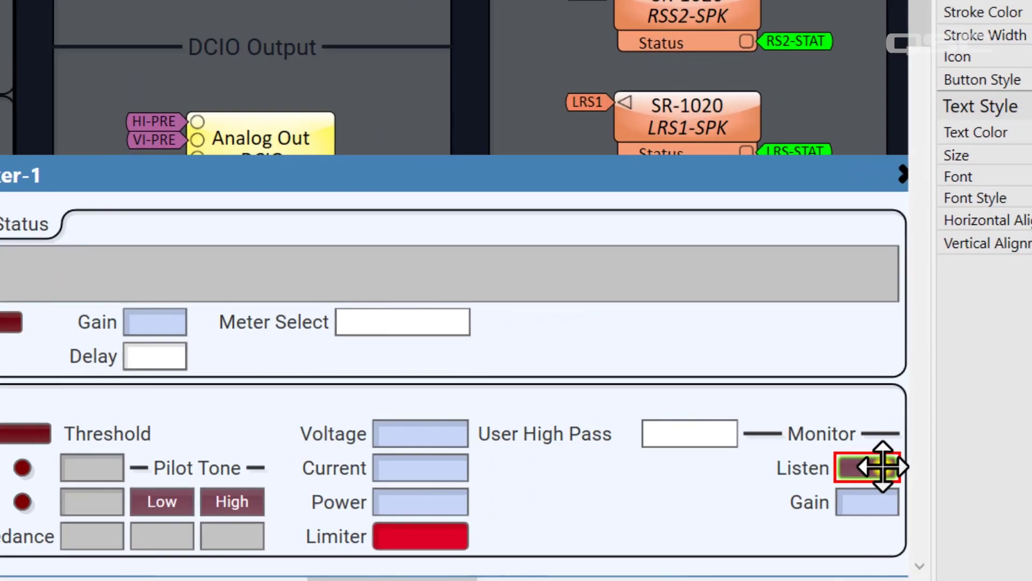
# - Copy the SR-1290 Listen button and paste it beside RRS in the Loudspeaker Monitor panel
pyautogui.rightClick(964, 459)
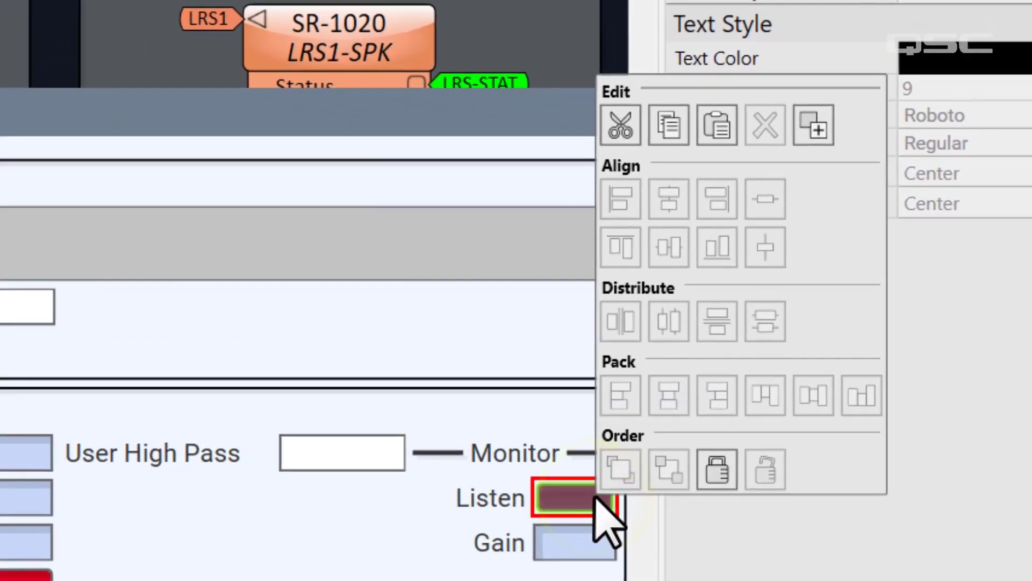
pyautogui.click(680, 134)
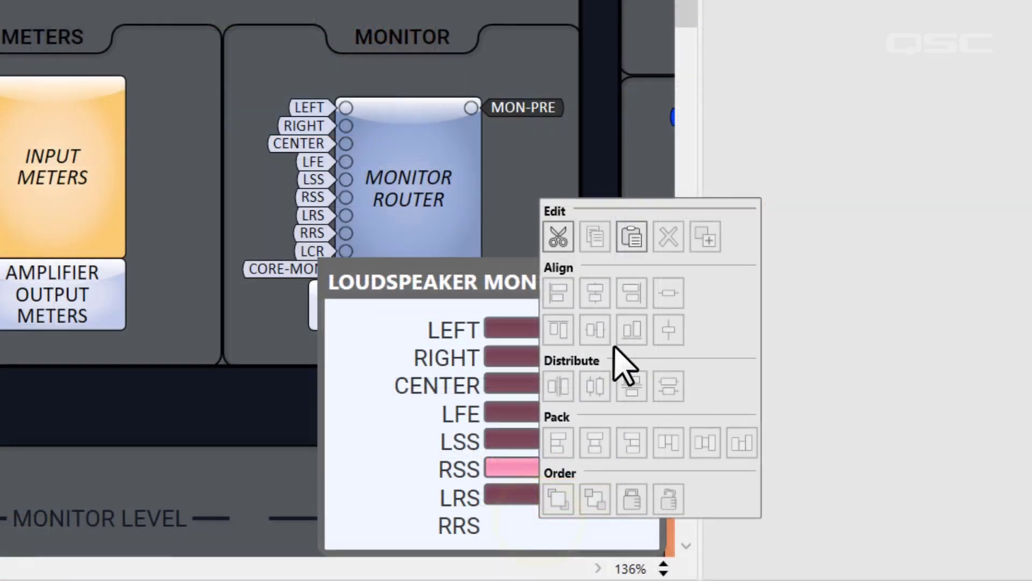
pyautogui.click(631, 236)
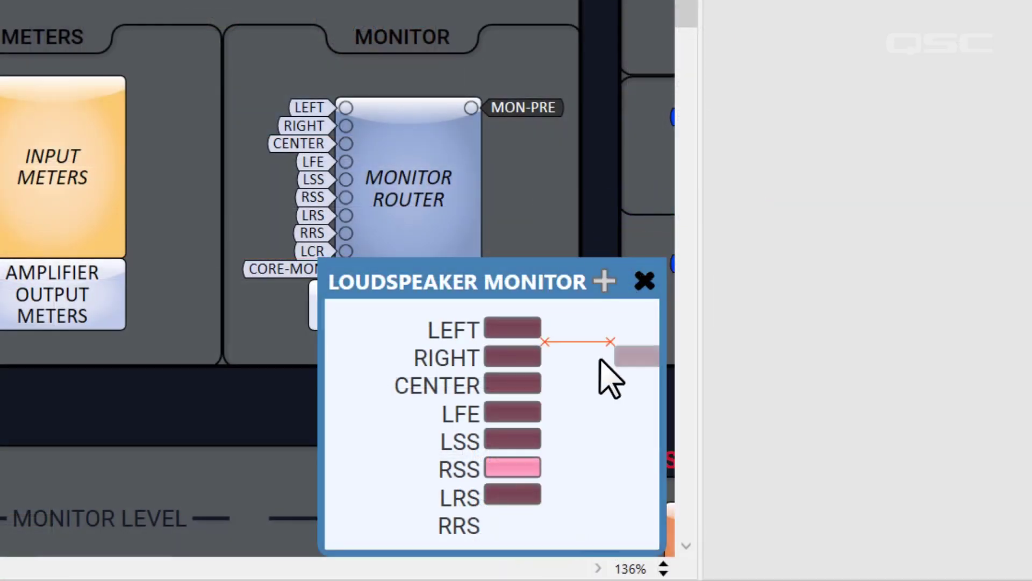
pyautogui.click(487, 508)
pyautogui.click(593, 513)
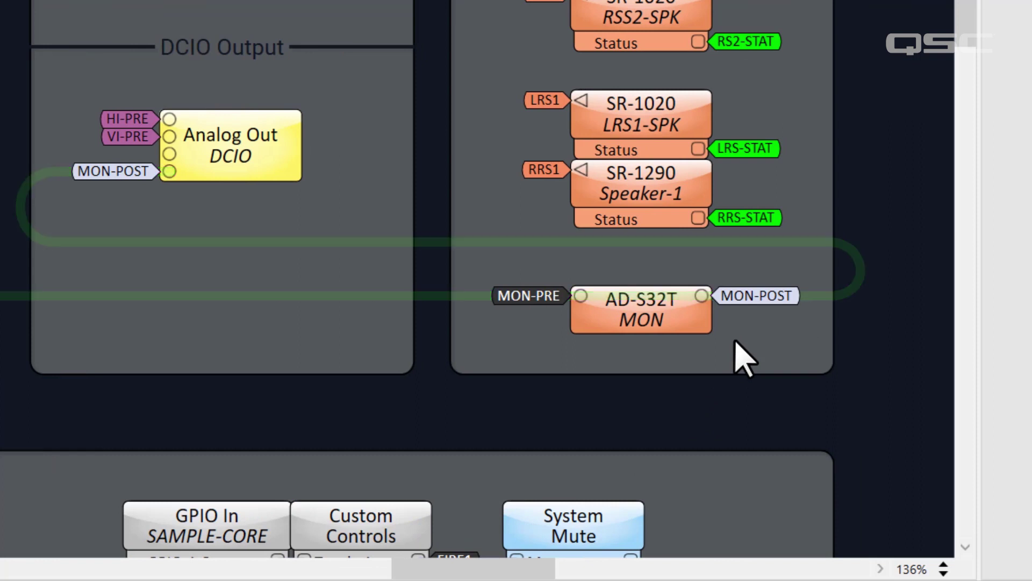
pyautogui.moveTo(503, 568); pyautogui.dragTo(306, 574)
pyautogui.moveTo(966, 54); pyautogui.dragTo(903, 301)
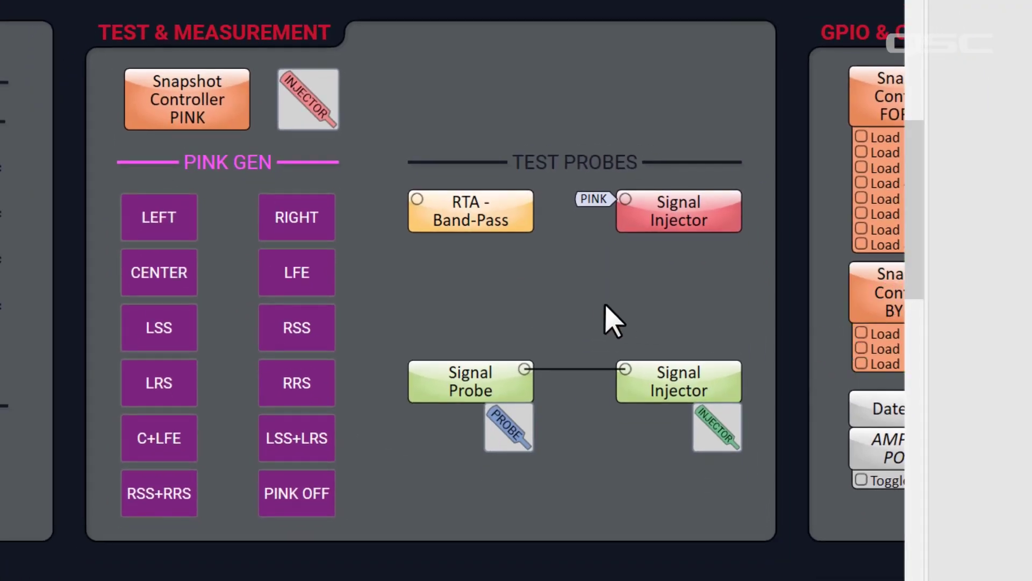
pyautogui.click(469, 364)
pyautogui.click(666, 395)
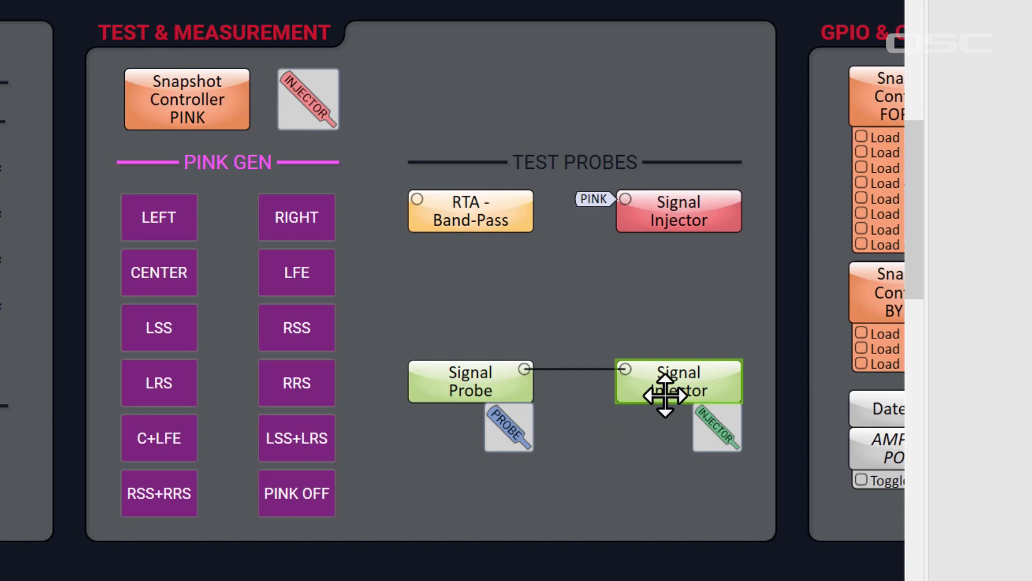
pyautogui.click(567, 342)
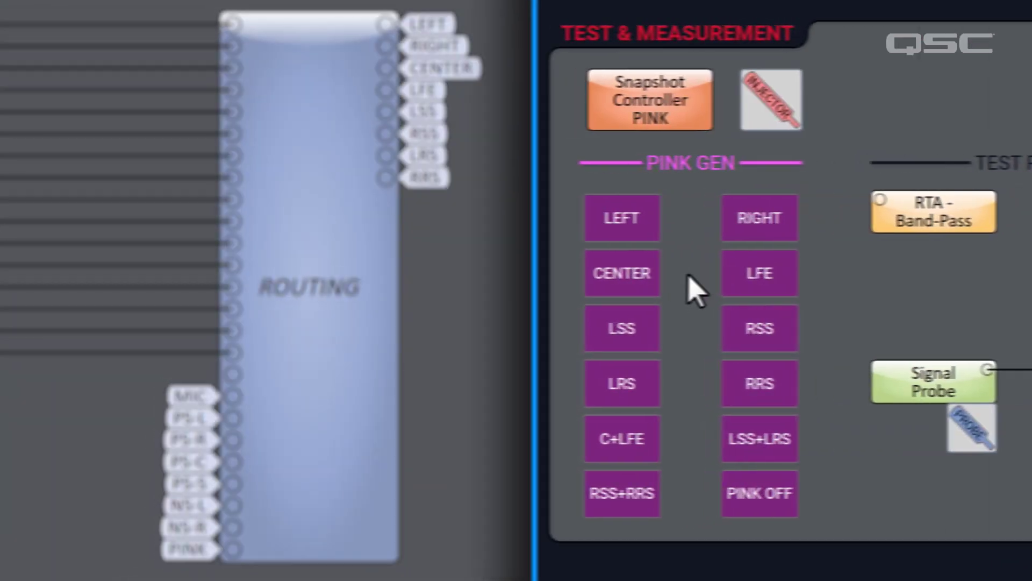
# - Step the PINK GEN through the RIGHT, C+LFE, LSS+LRS and RSS+RRS presets
pyautogui.click(735, 232)
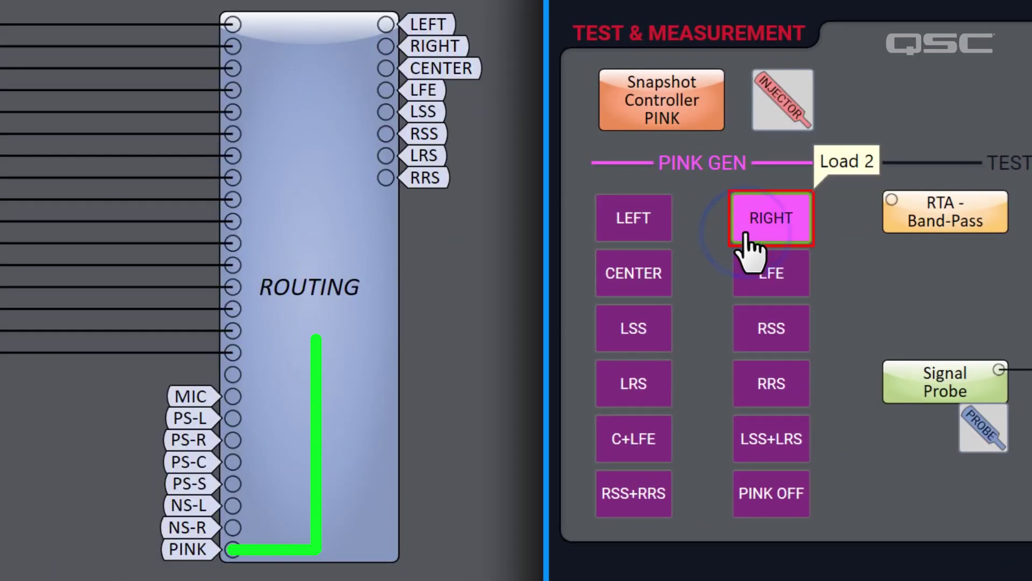
pyautogui.click(666, 447)
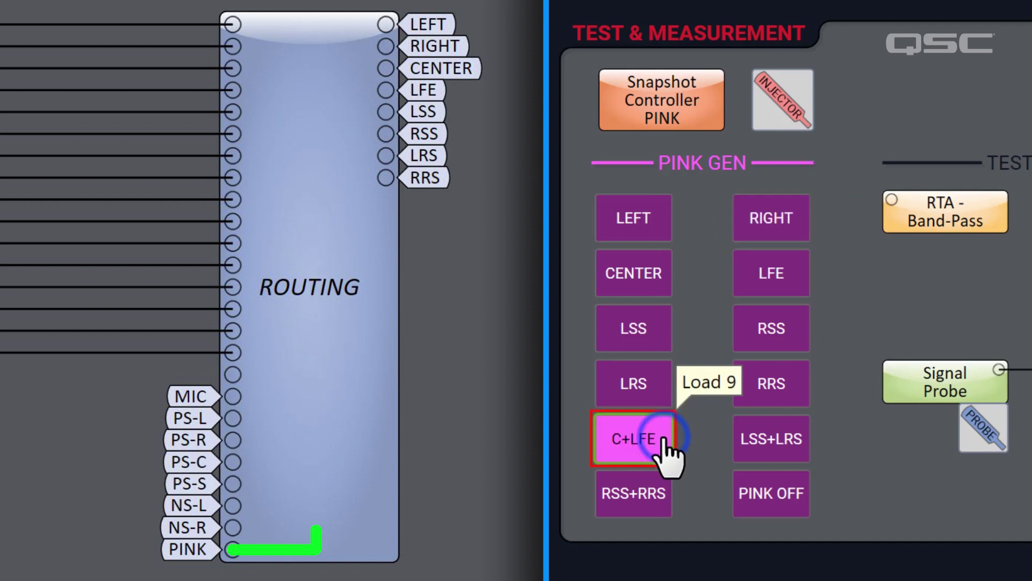
pyautogui.click(802, 468)
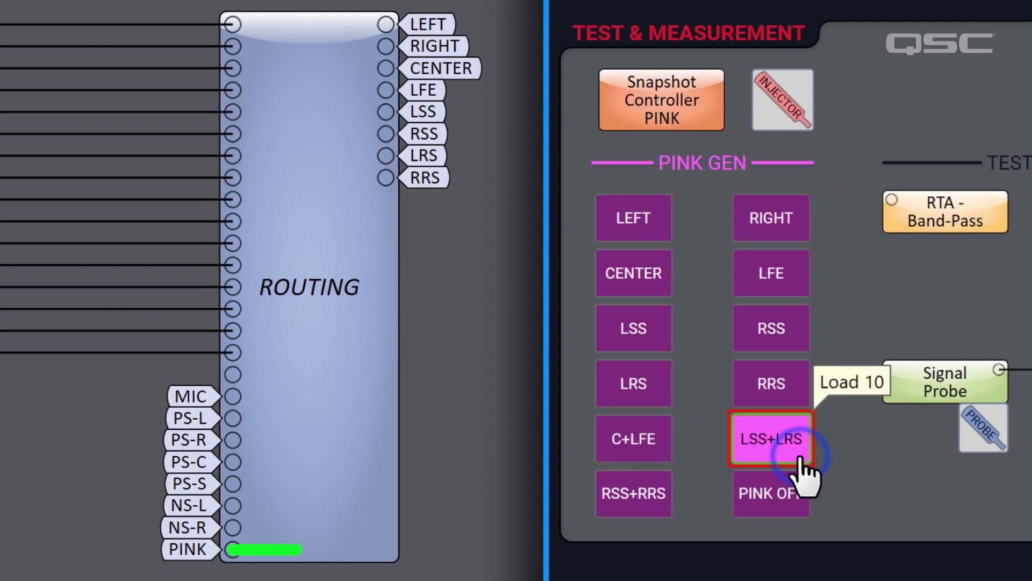
pyautogui.click(656, 507)
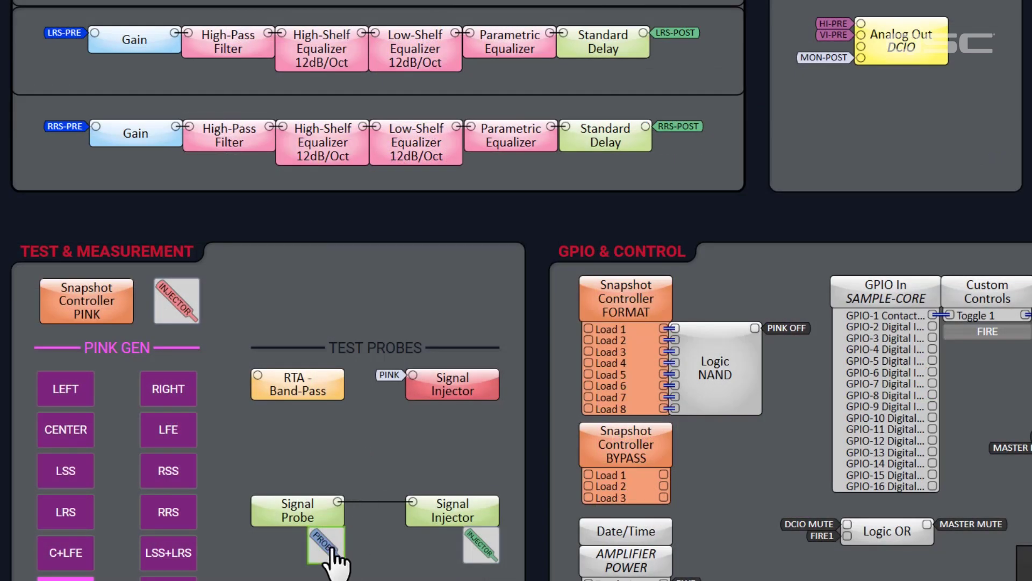
# - Drop the PROBE tag onto the LRS Gain input and INJECTOR onto the RRS Gain input
pyautogui.moveTo(331, 549); pyautogui.dragTo(126, 117)
pyautogui.moveTo(92, 37); pyautogui.dragTo(94, 35)
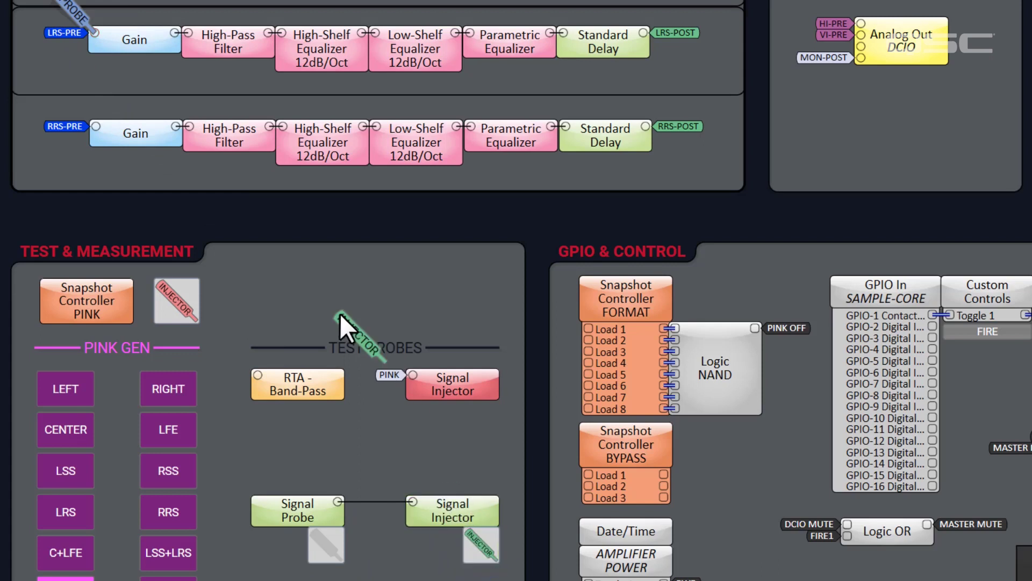
pyautogui.moveTo(105, 127); pyautogui.dragTo(97, 126)
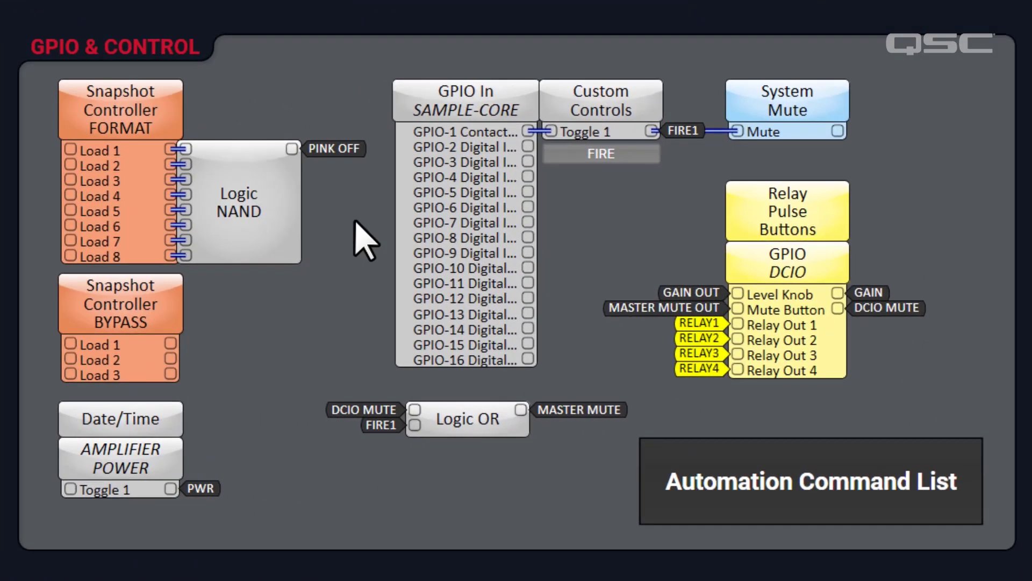
pyautogui.doubleClick(167, 132)
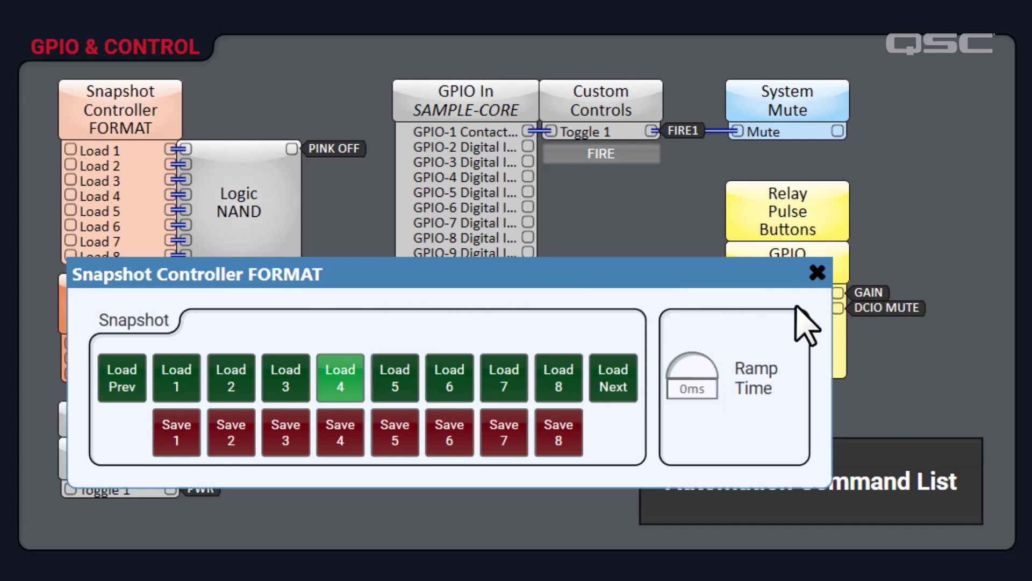
pyautogui.click(815, 276)
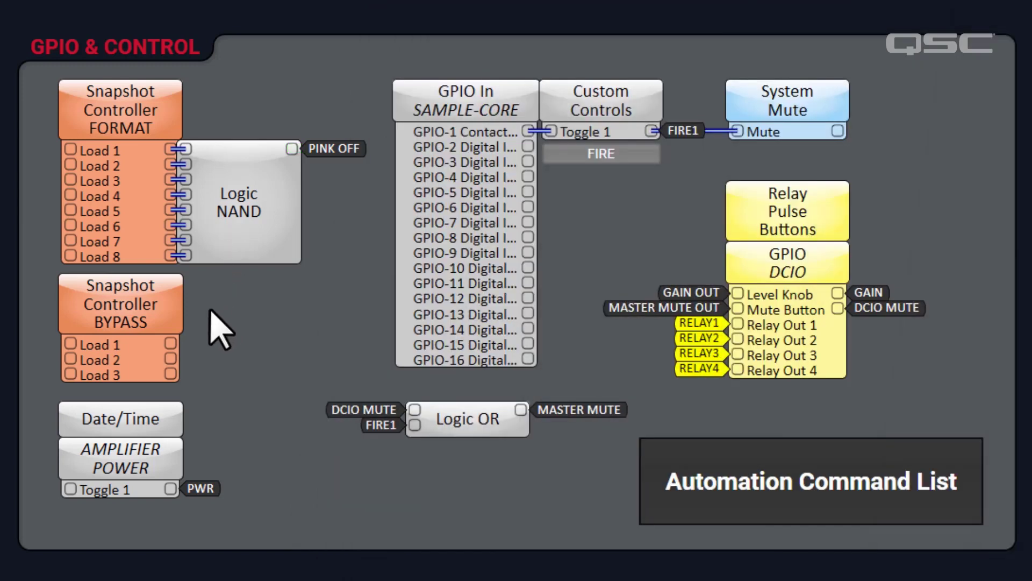
pyautogui.click(173, 313)
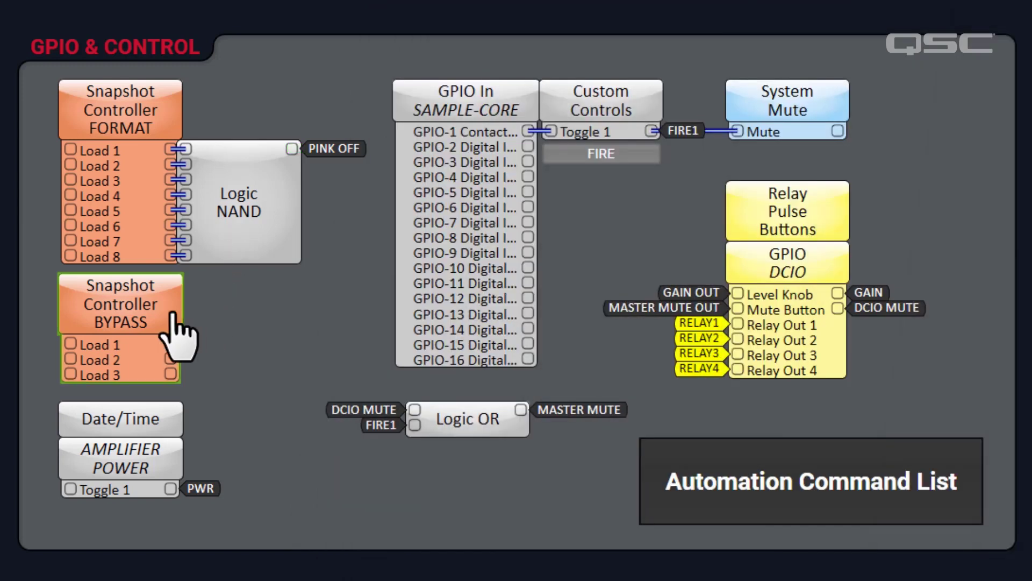
pyautogui.doubleClick(173, 314)
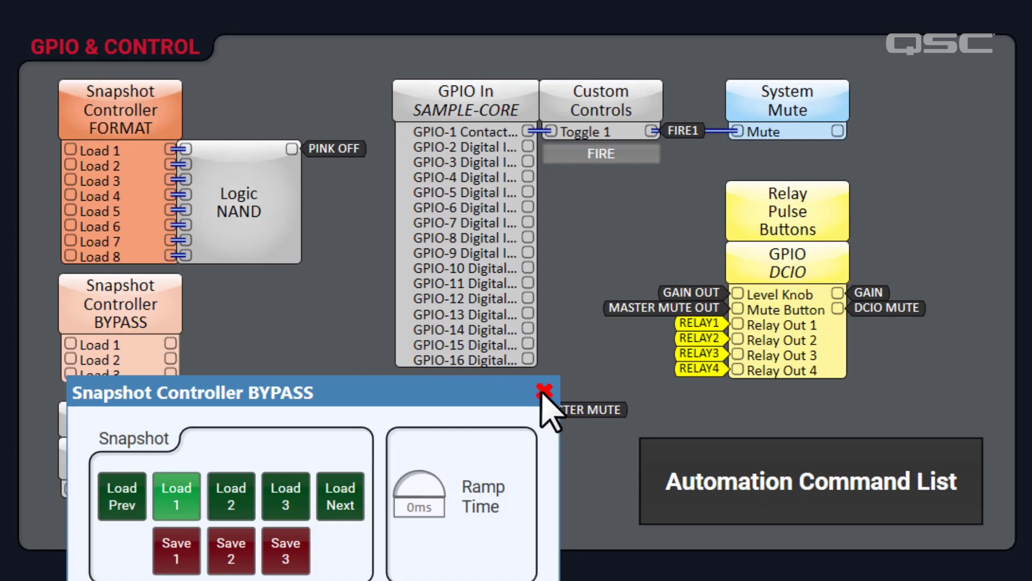
pyautogui.click(544, 391)
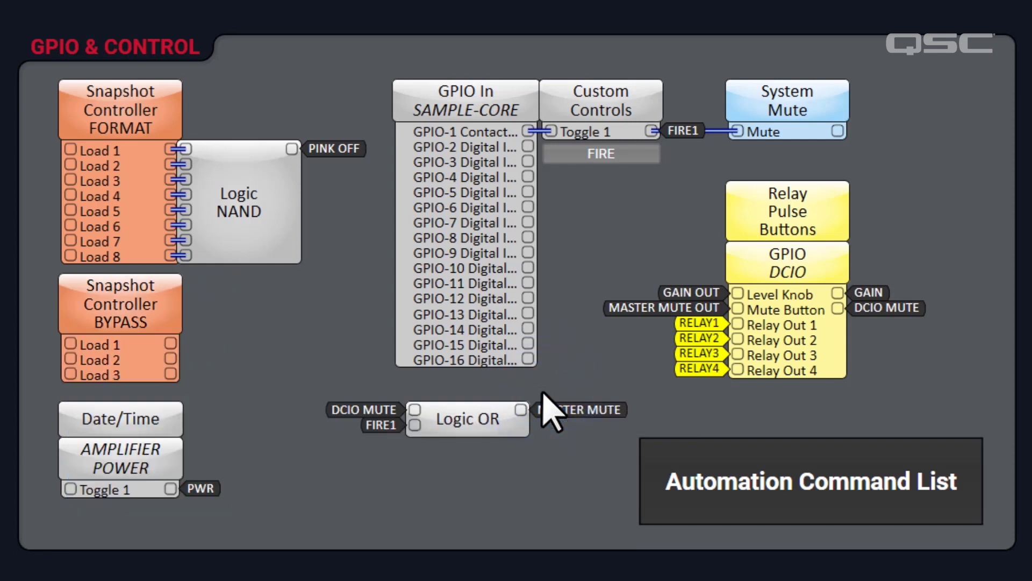
pyautogui.doubleClick(175, 422)
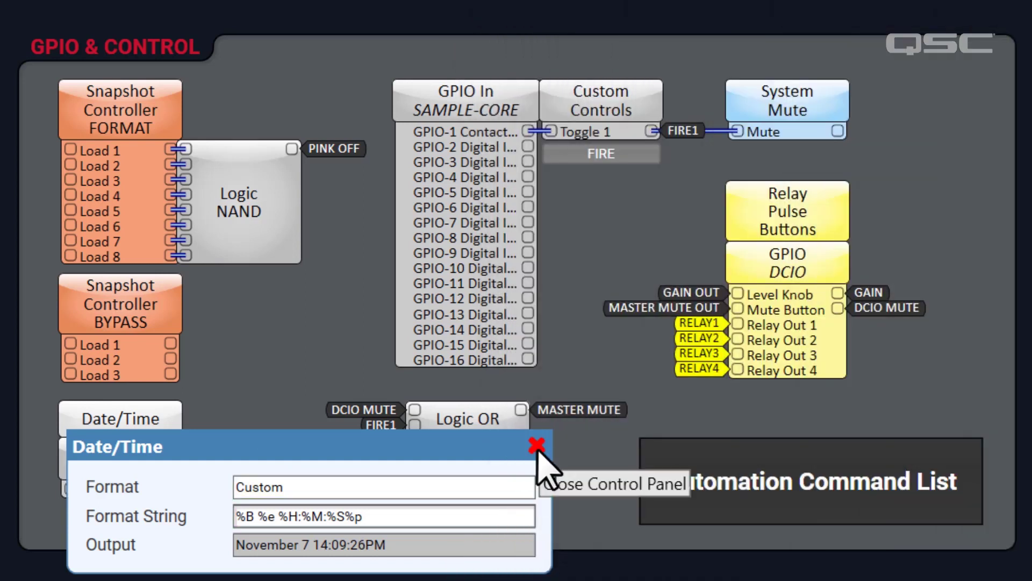
pyautogui.click(535, 447)
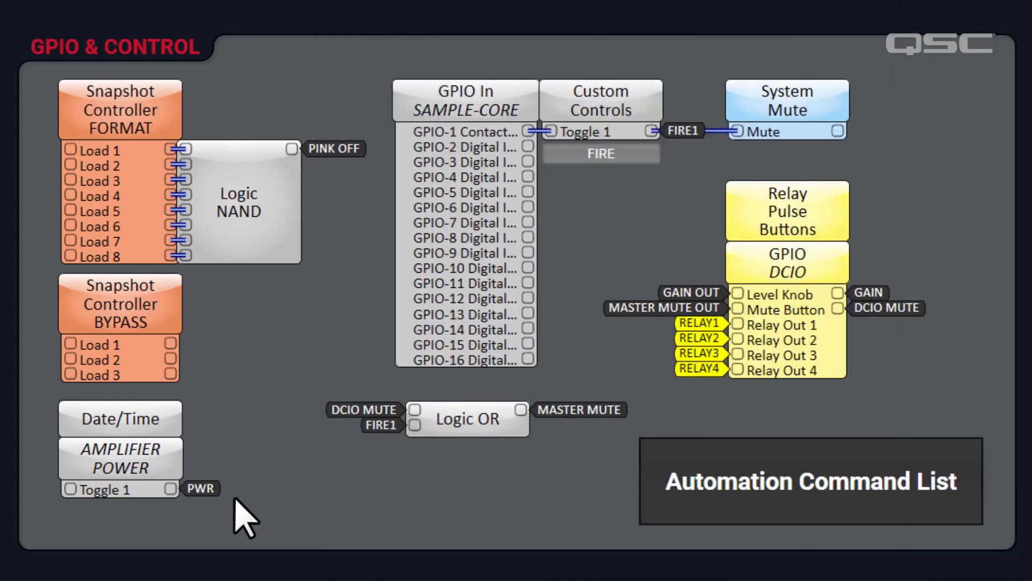
# - Toggle the GPIO DCIO front-panel Mute on and off to confirm it mutes the master fader
pyautogui.doubleClick(824, 263)
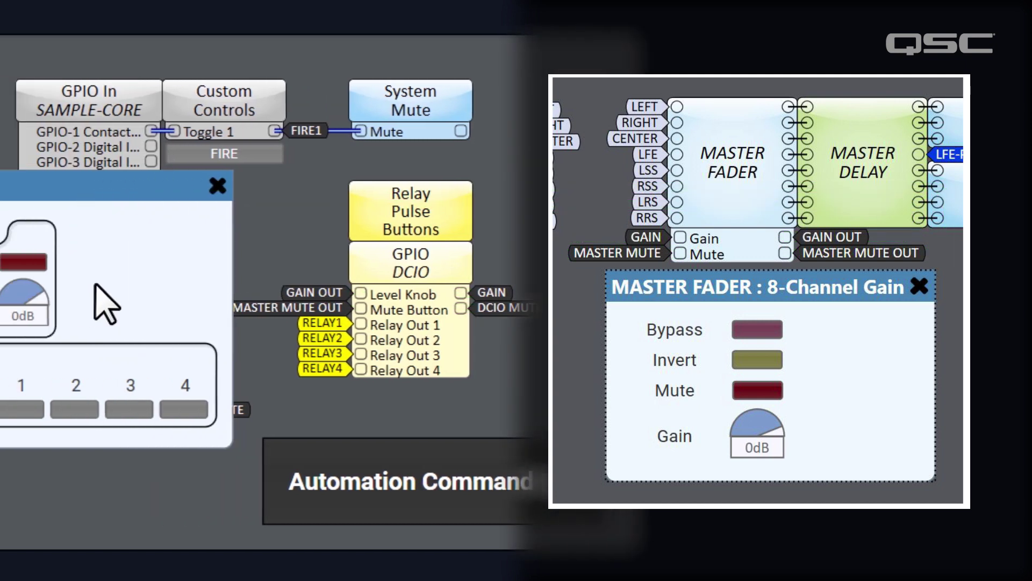
pyautogui.click(255, 261)
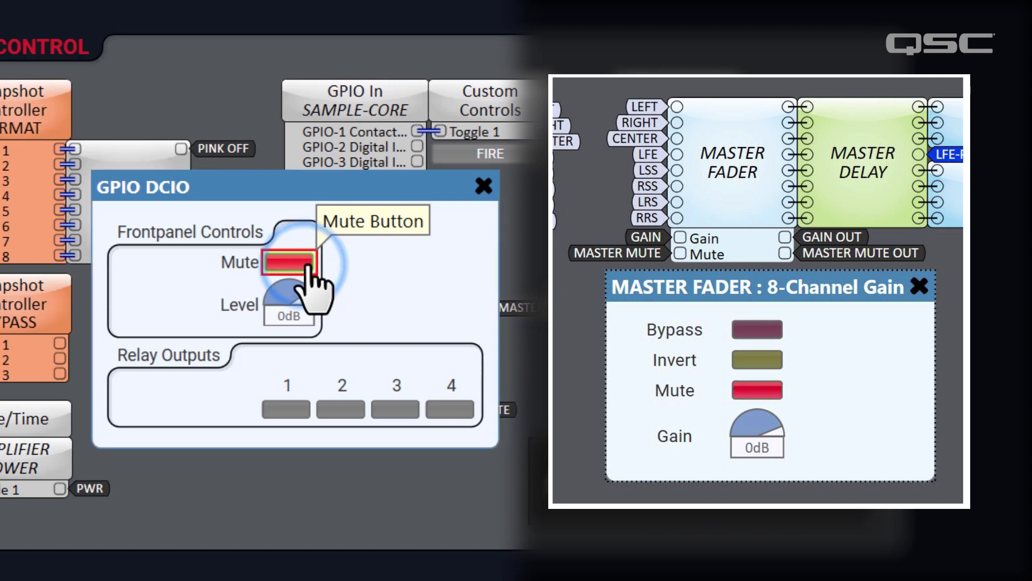
pyautogui.click(301, 264)
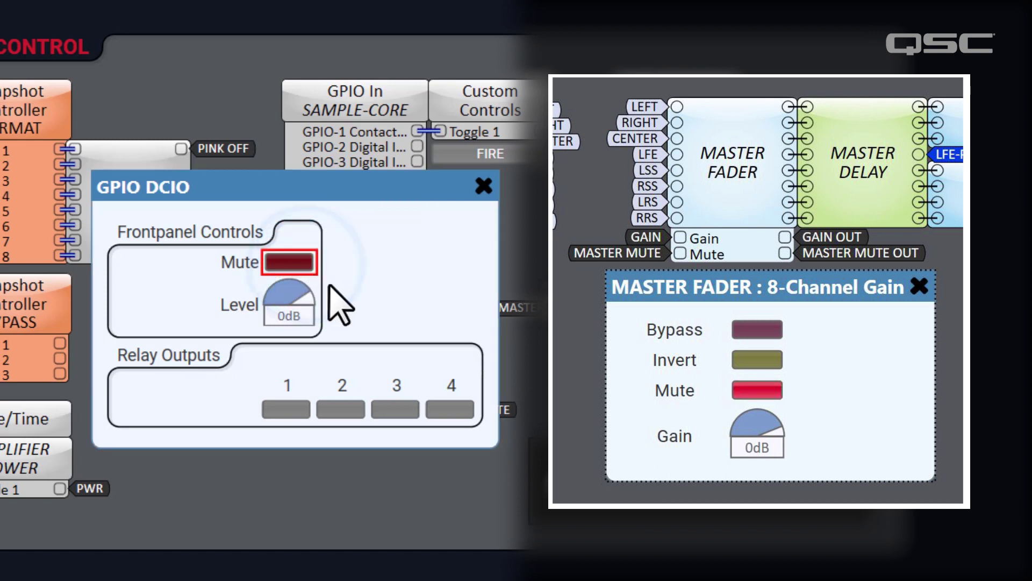
pyautogui.click(595, 196)
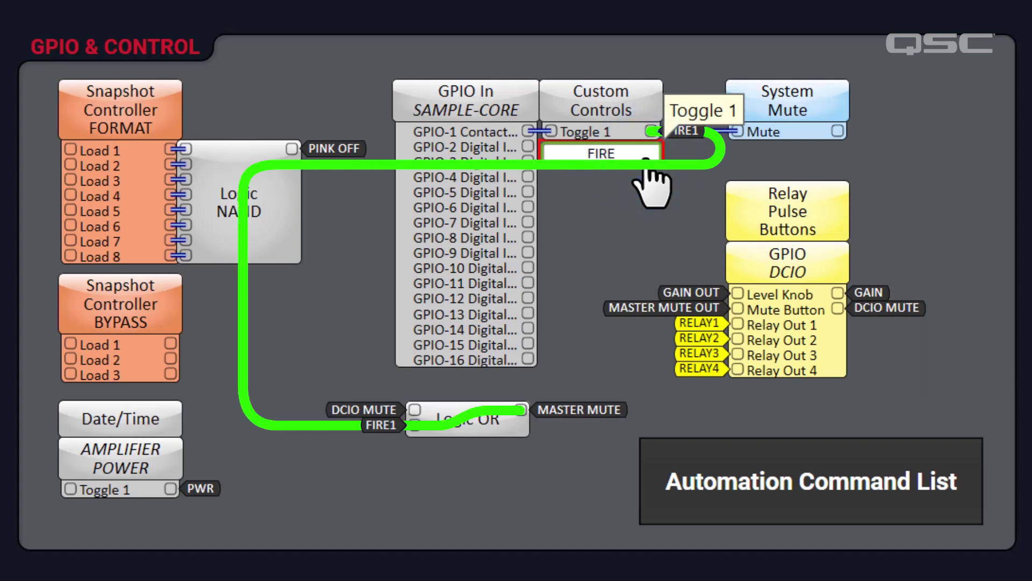
# - Toggle the audio output mute from the System Mute controls, checking Mute engaged with Gain at -20.0dB
pyautogui.click(824, 110)
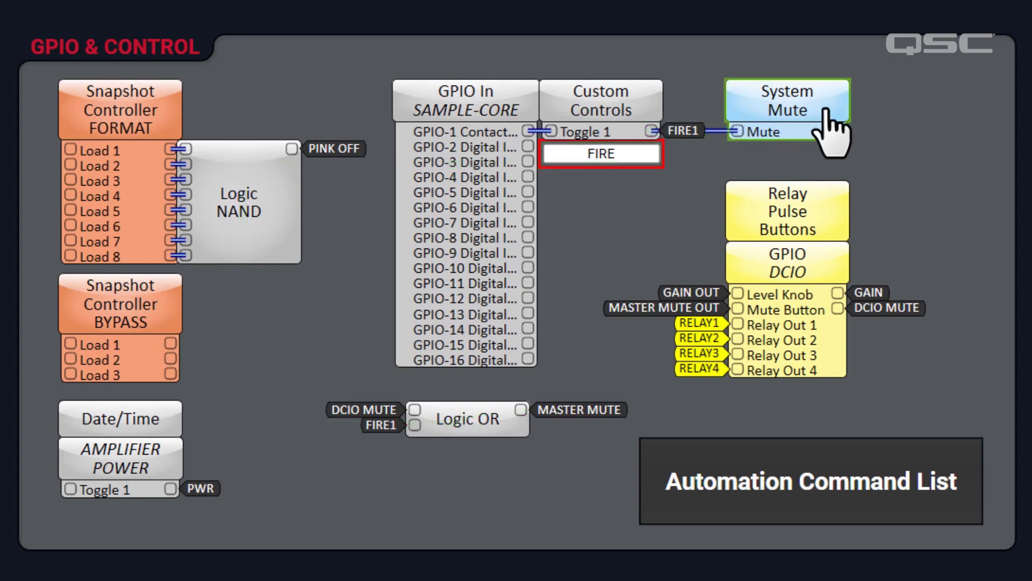
pyautogui.doubleClick(825, 110)
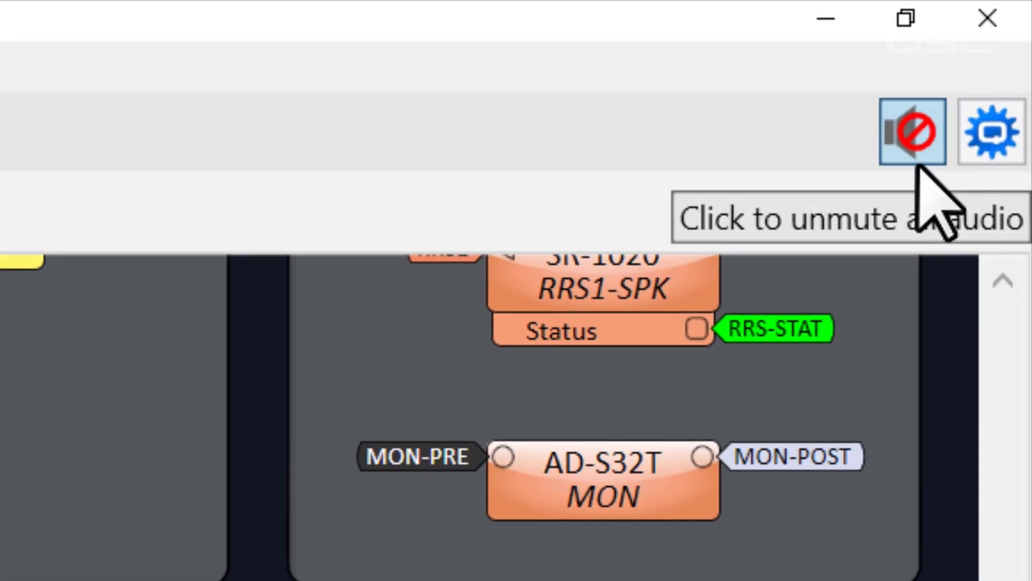
pyautogui.click(917, 161)
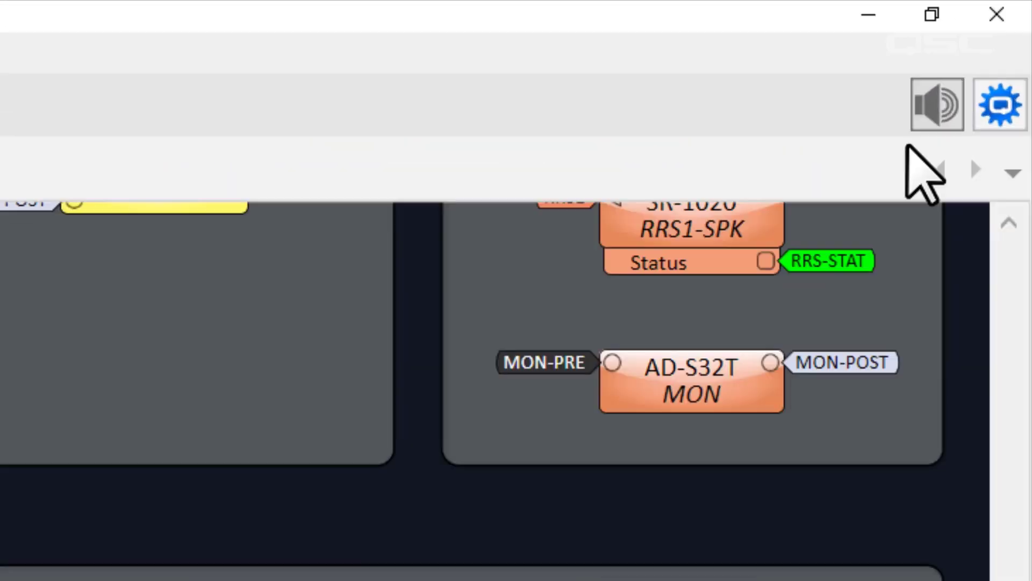
pyautogui.click(975, 73)
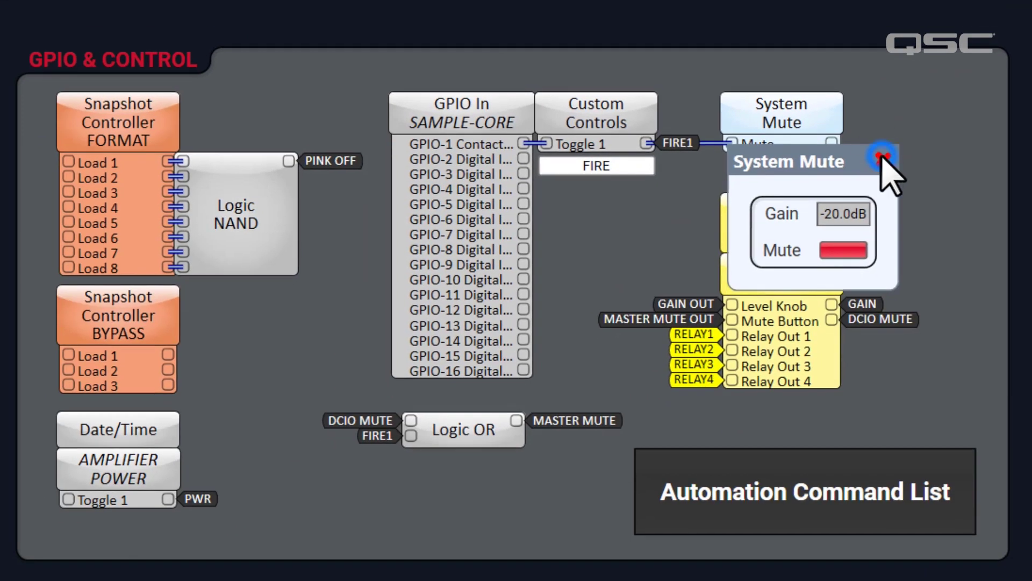
pyautogui.click(883, 157)
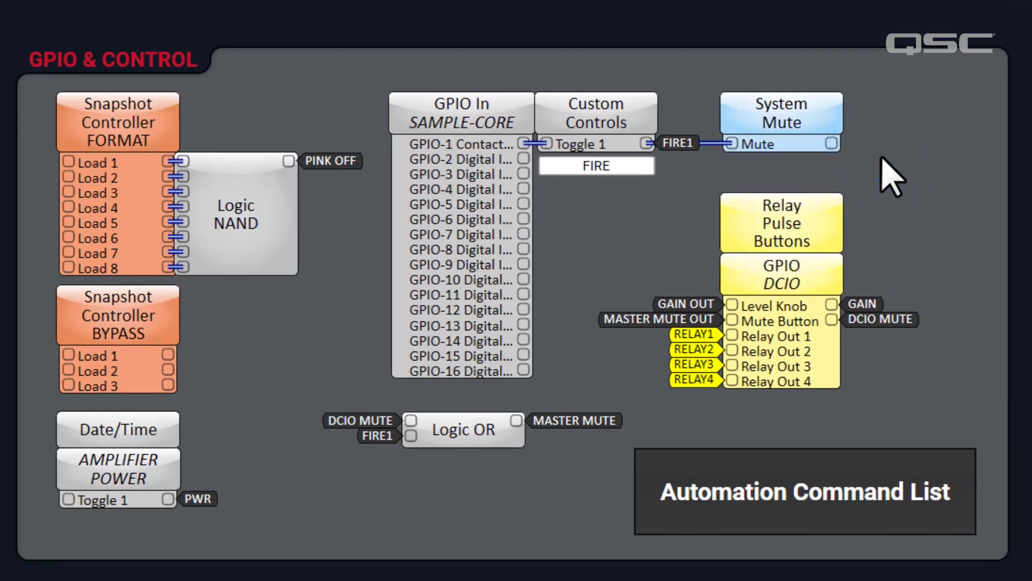
# - Pulse Relay Output 4 on the GPIO DCIO to trigger its theater function
pyautogui.doubleClick(826, 277)
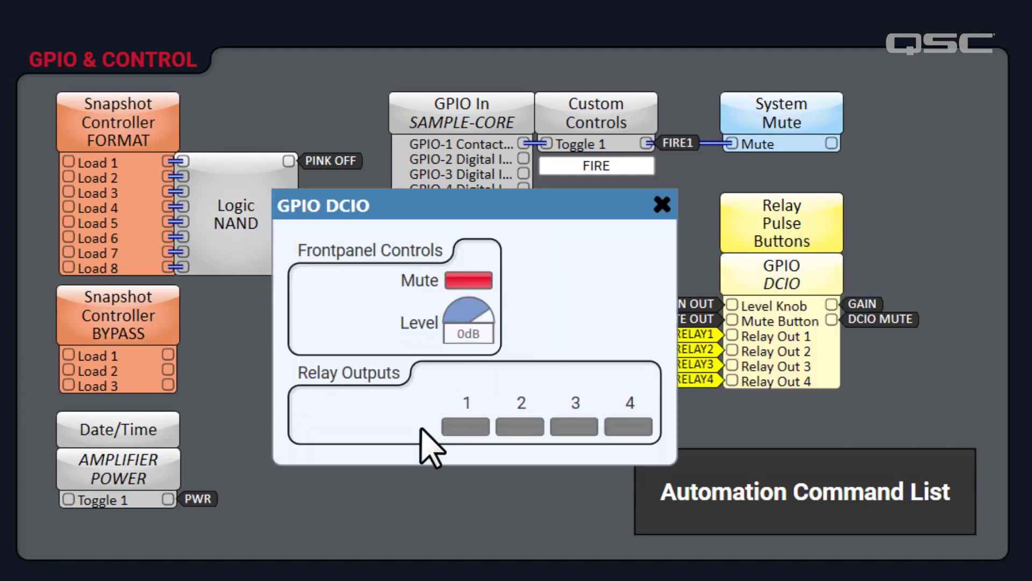
pyautogui.click(624, 430)
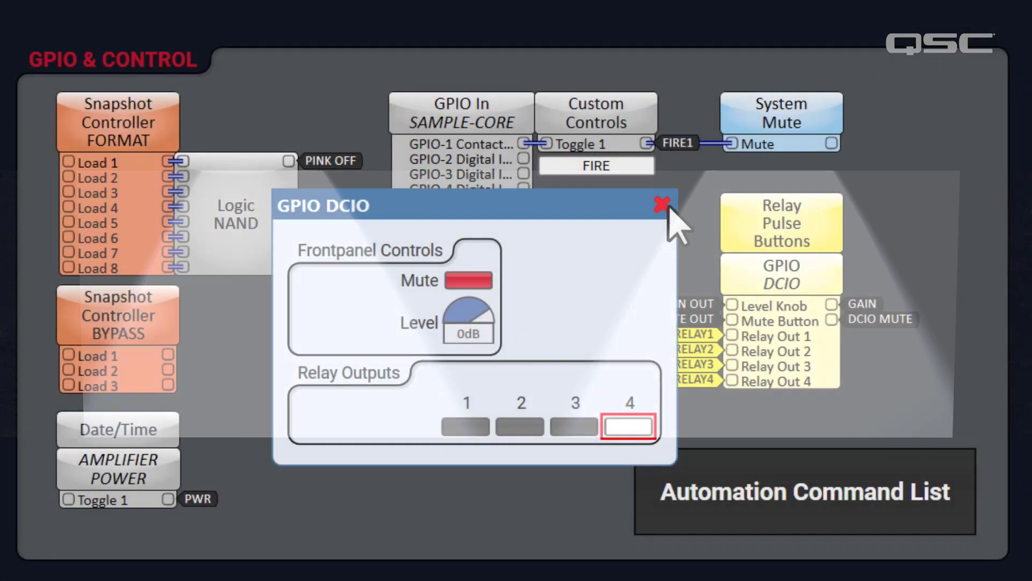
pyautogui.click(665, 205)
pyautogui.moveTo(494, 559); pyautogui.dragTo(357, 564)
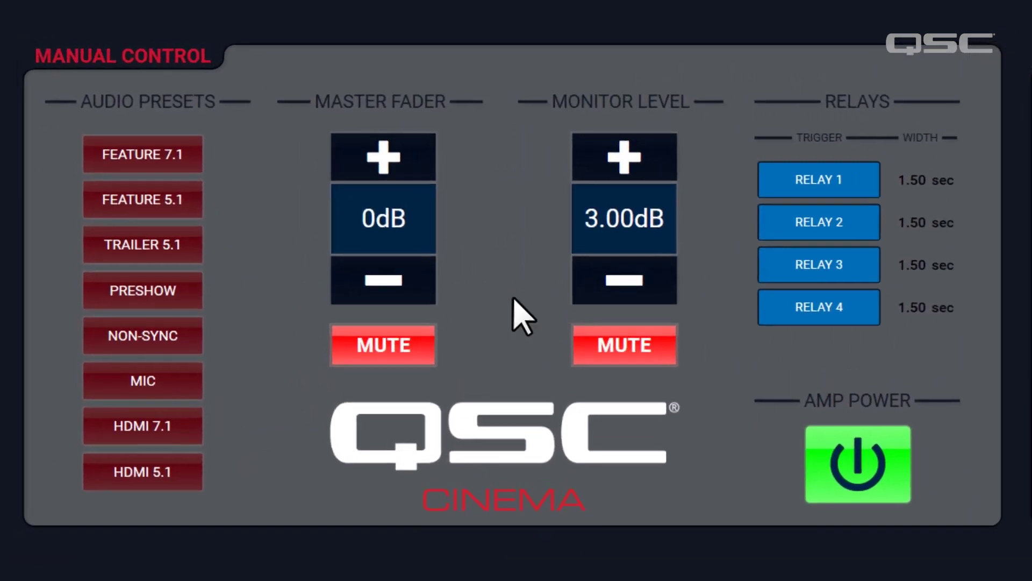